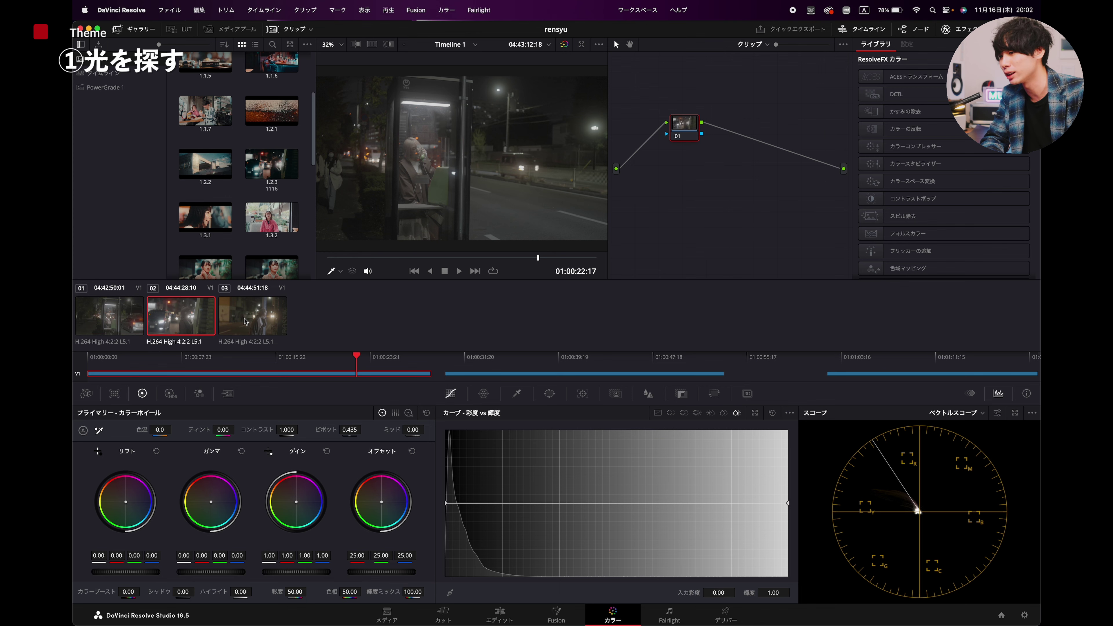
- Apply the grade from gallery still 1.2.3 to clip 01, the phone booth shot
click(246, 320)
click(127, 322)
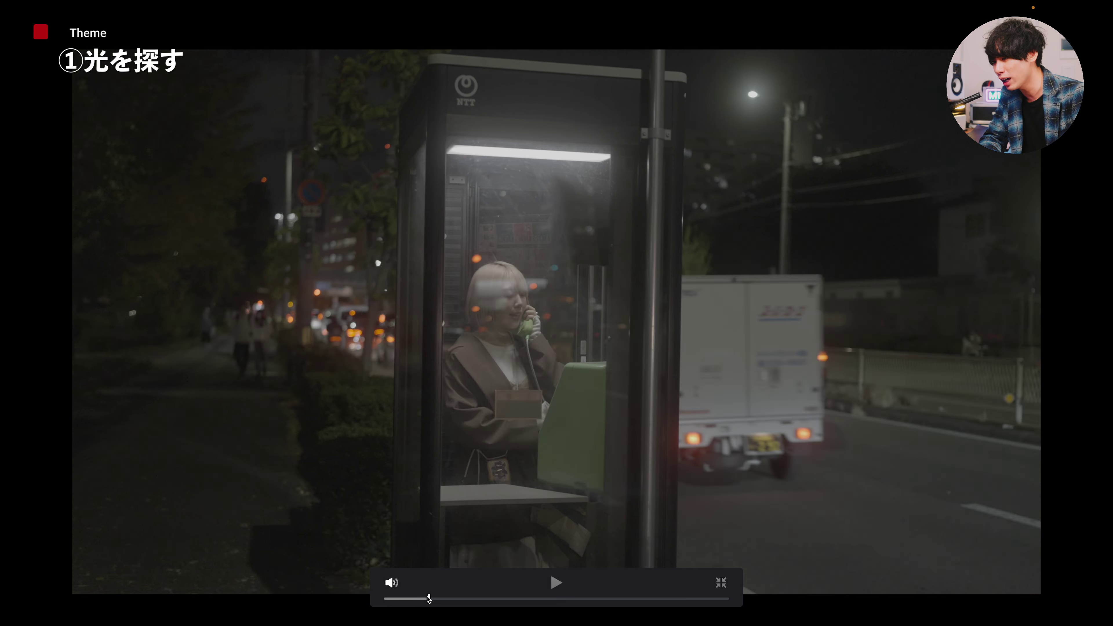
mouse_move(411, 597)
mouse_down()
mouse_move(399, 597)
mouse_move(430, 598)
mouse_move(406, 597)
mouse_up()
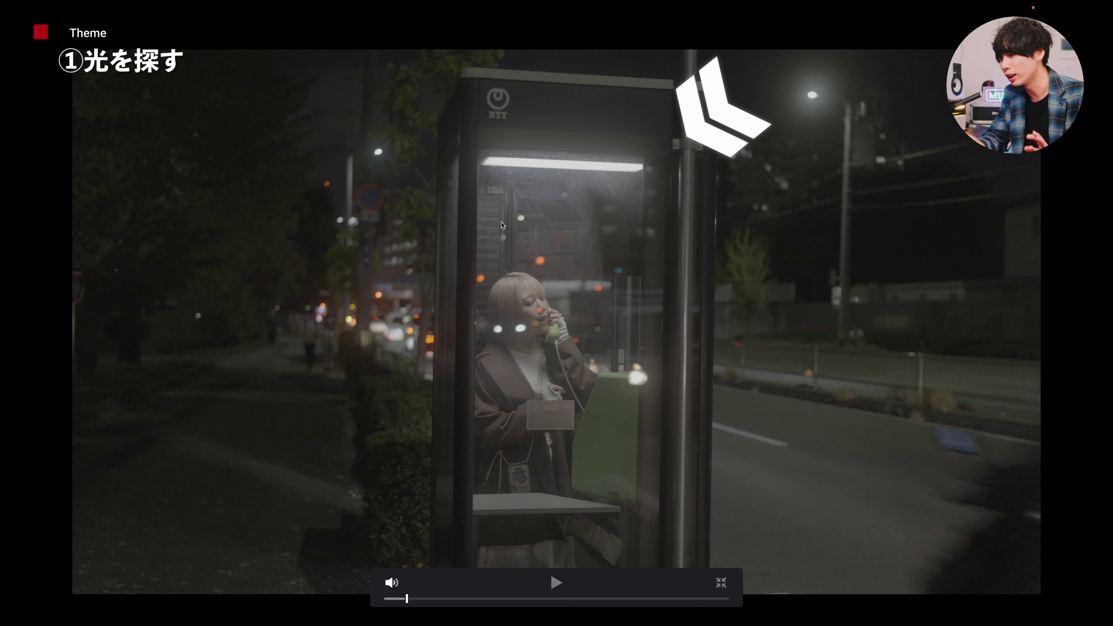
key(Escape)
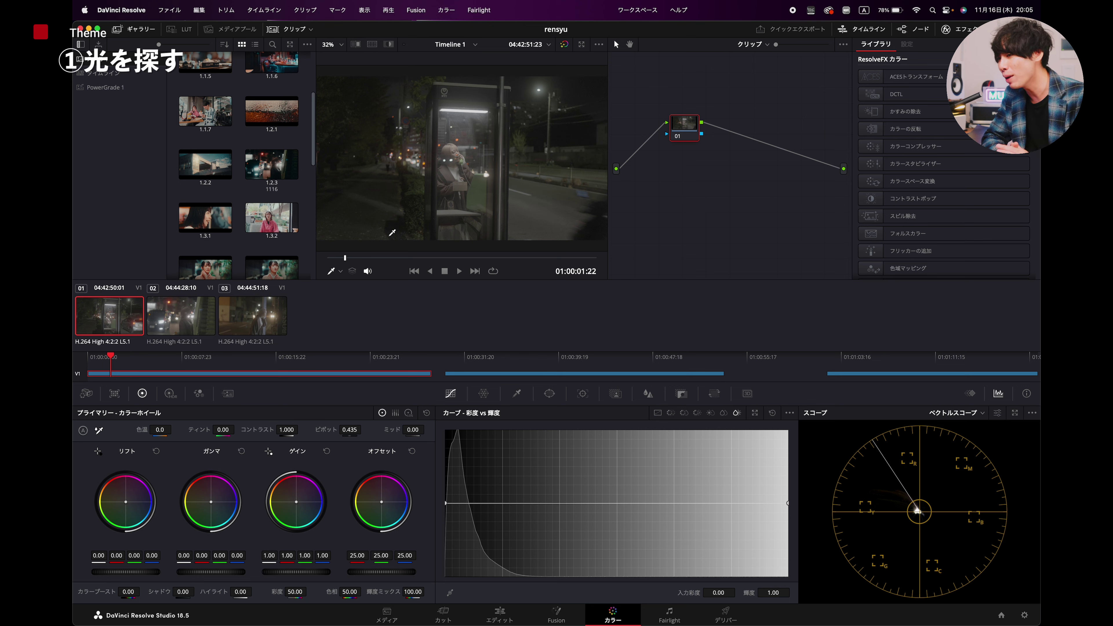
double_click(272, 171)
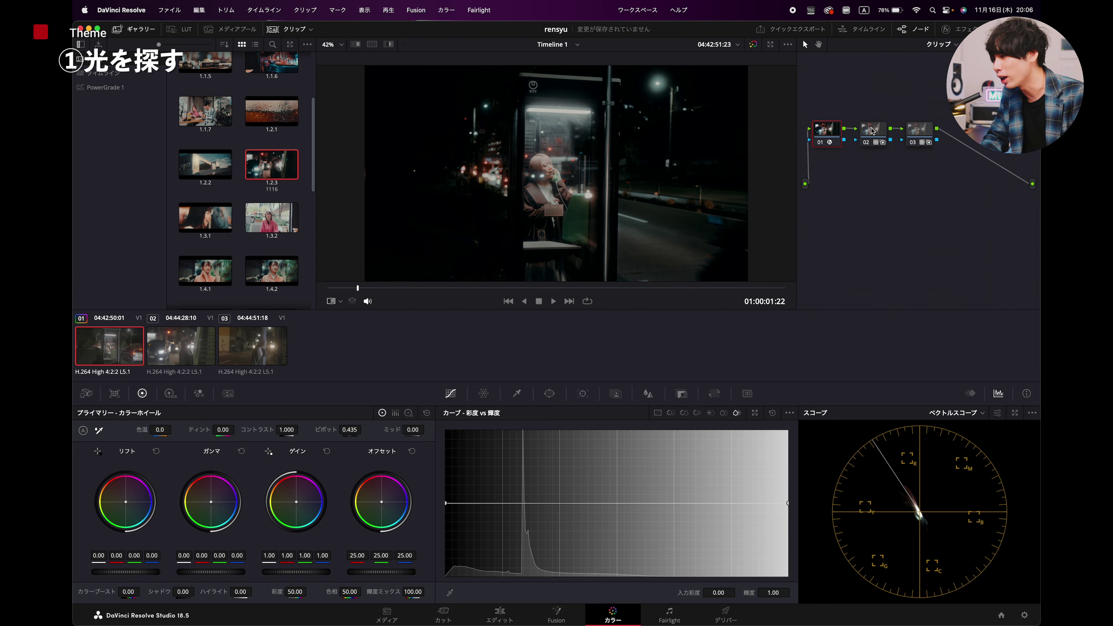
- Review the graded phone booth clip full screen at several points, and save the project
key(super+f)
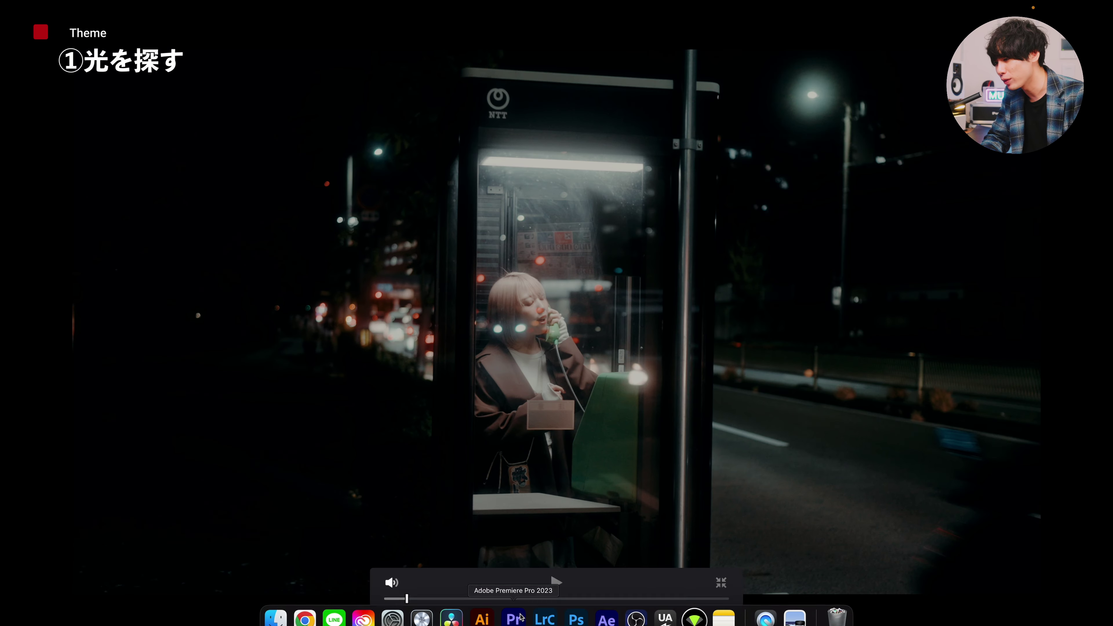
click(445, 599)
drag(445, 601, 583, 600)
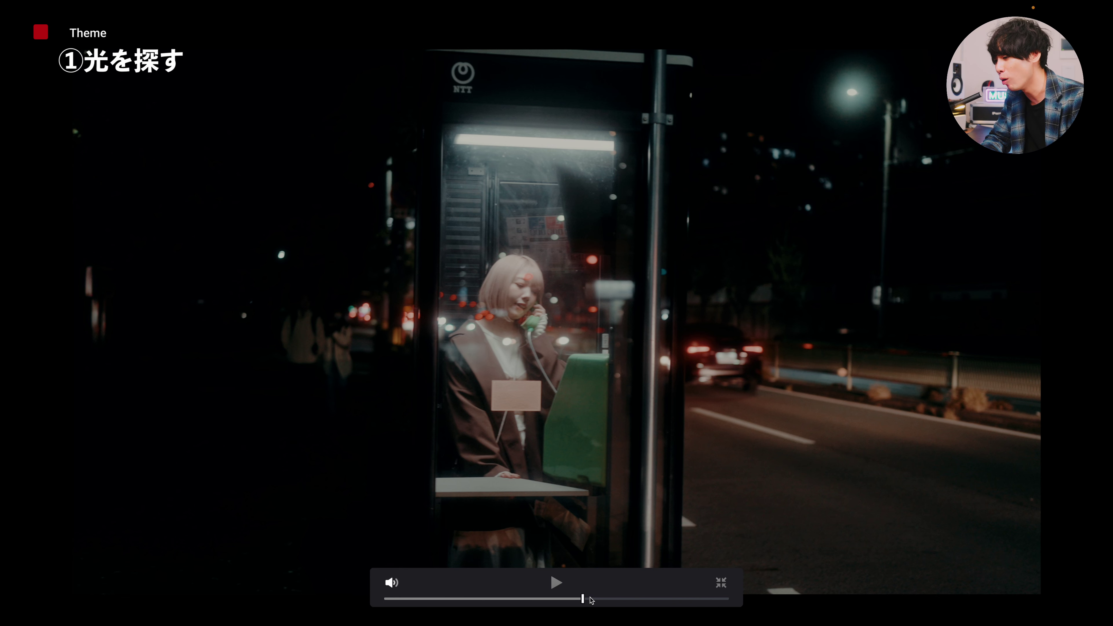
drag(591, 599, 493, 604)
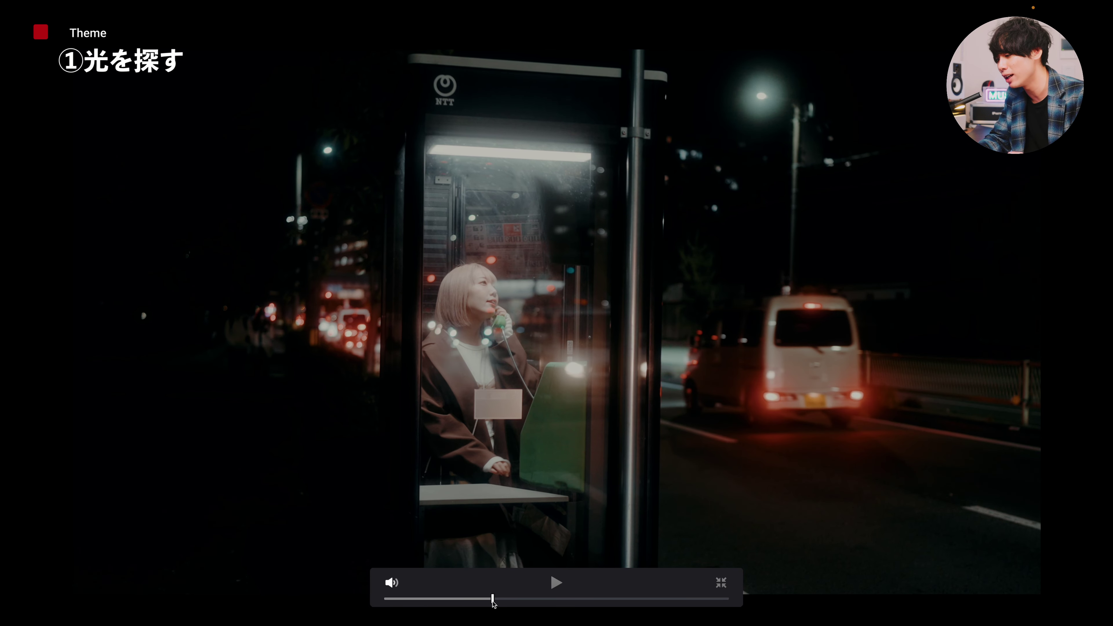
key(Escape)
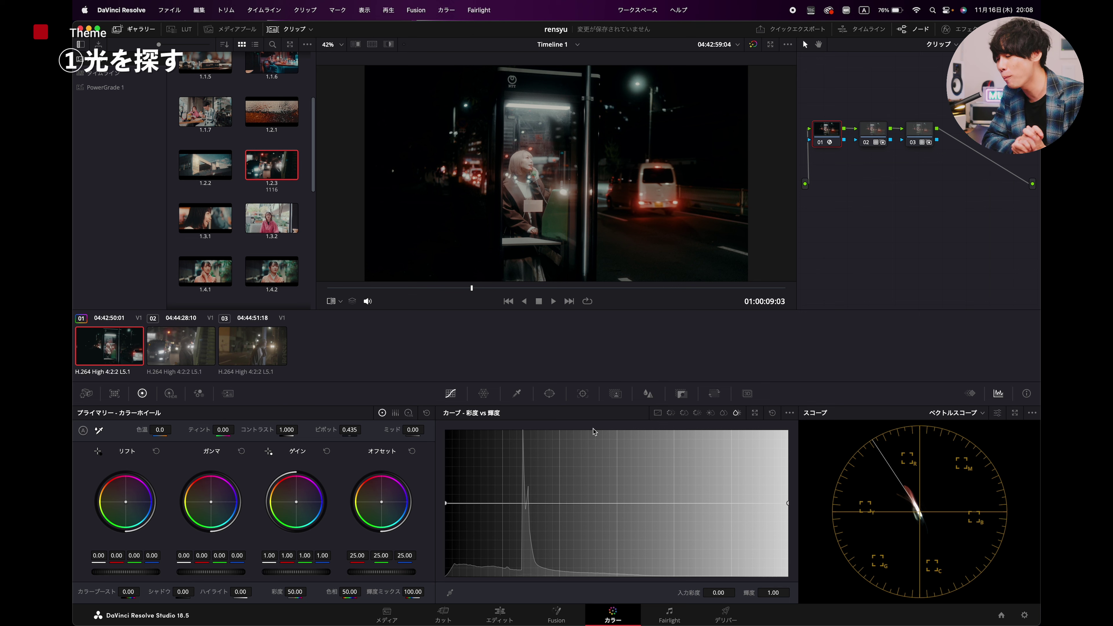
key(super+s)
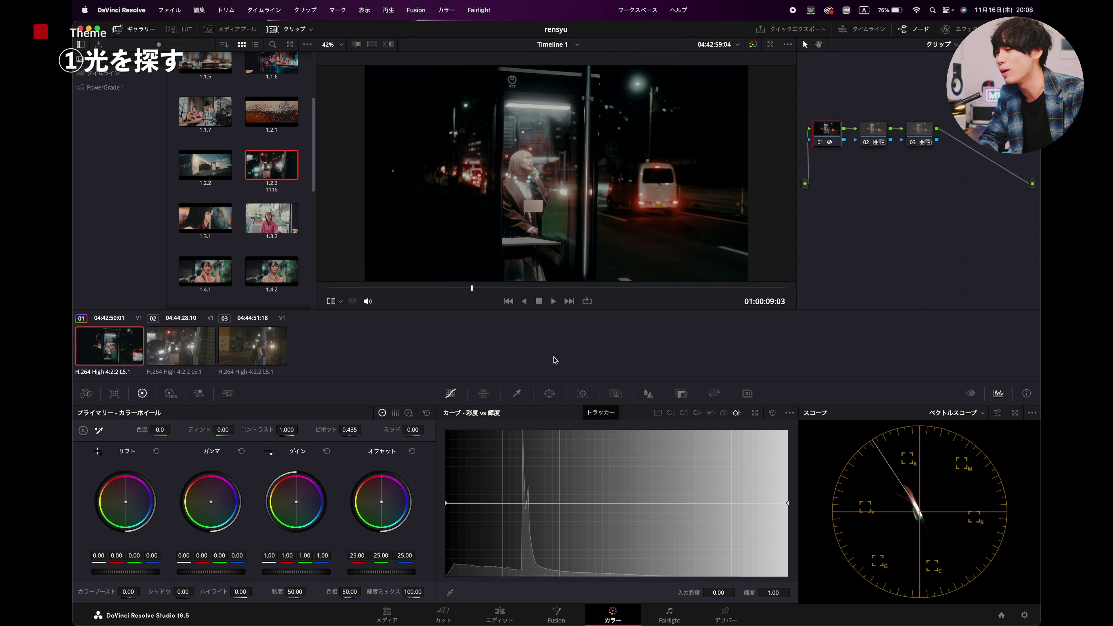
- Apply the grade from gallery still 1.2.3 to clip 02, with the playhead where the headlights backlight the woman
click(202, 357)
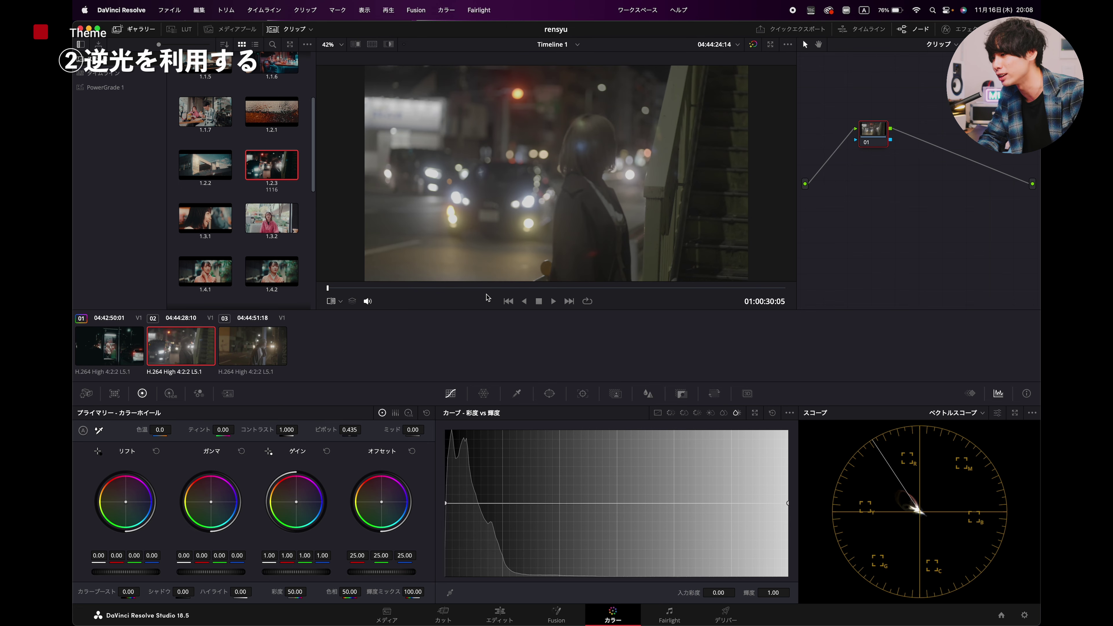
click(370, 288)
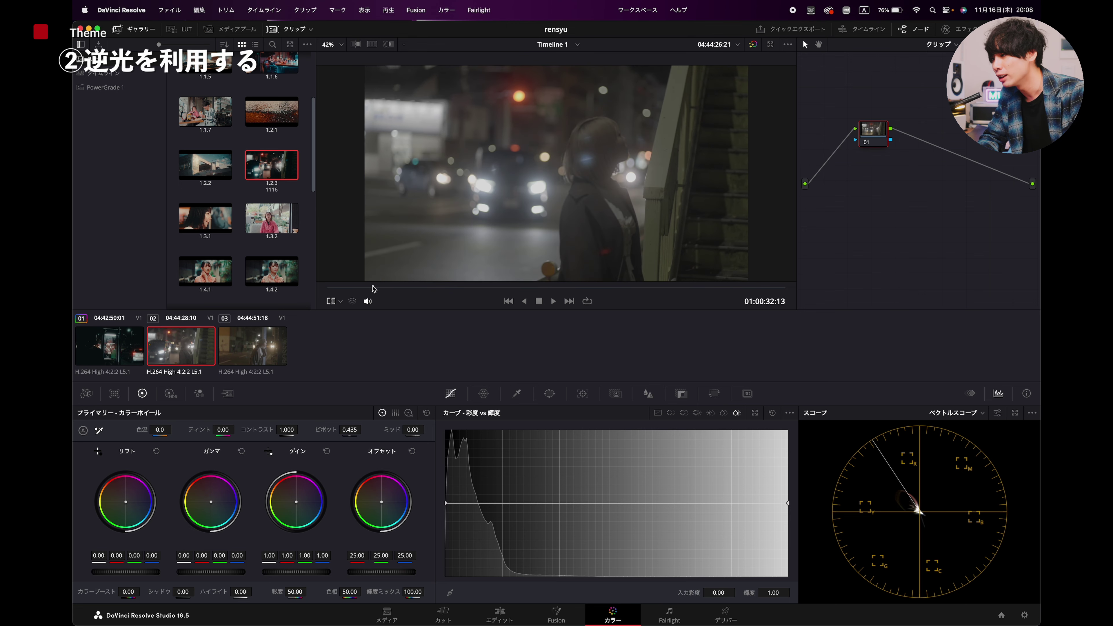
drag(370, 288, 412, 288)
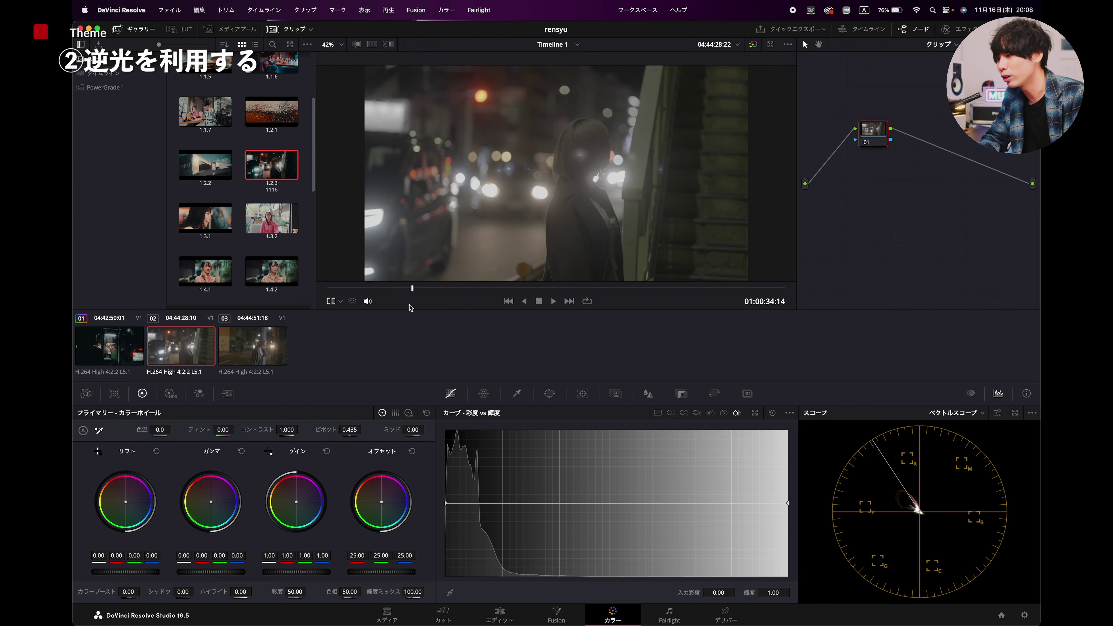
drag(388, 288, 385, 289)
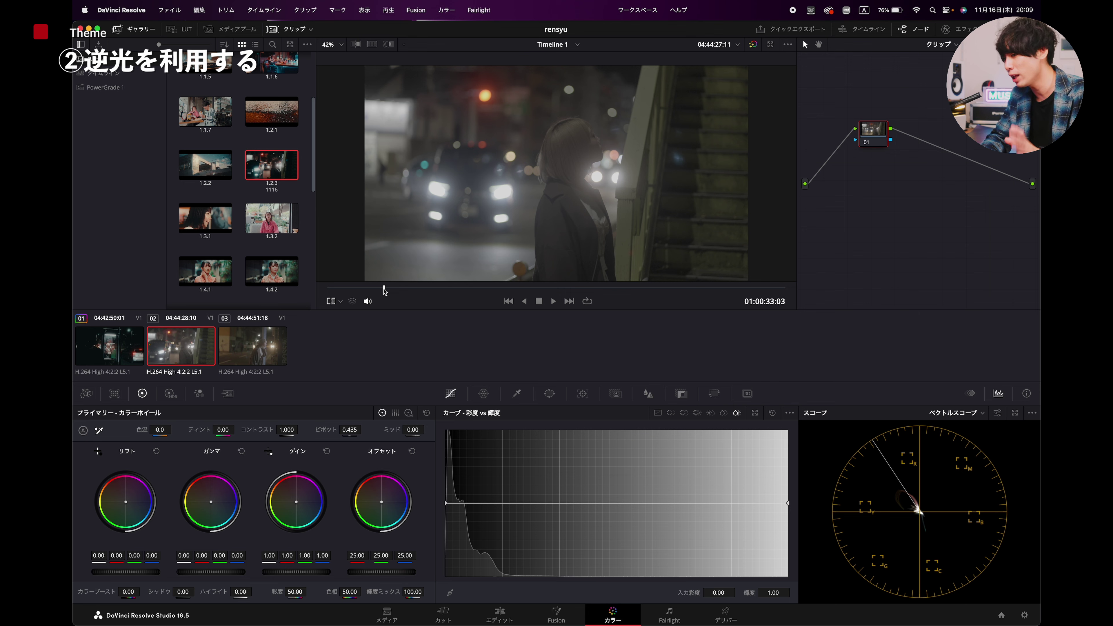
drag(266, 166, 863, 131)
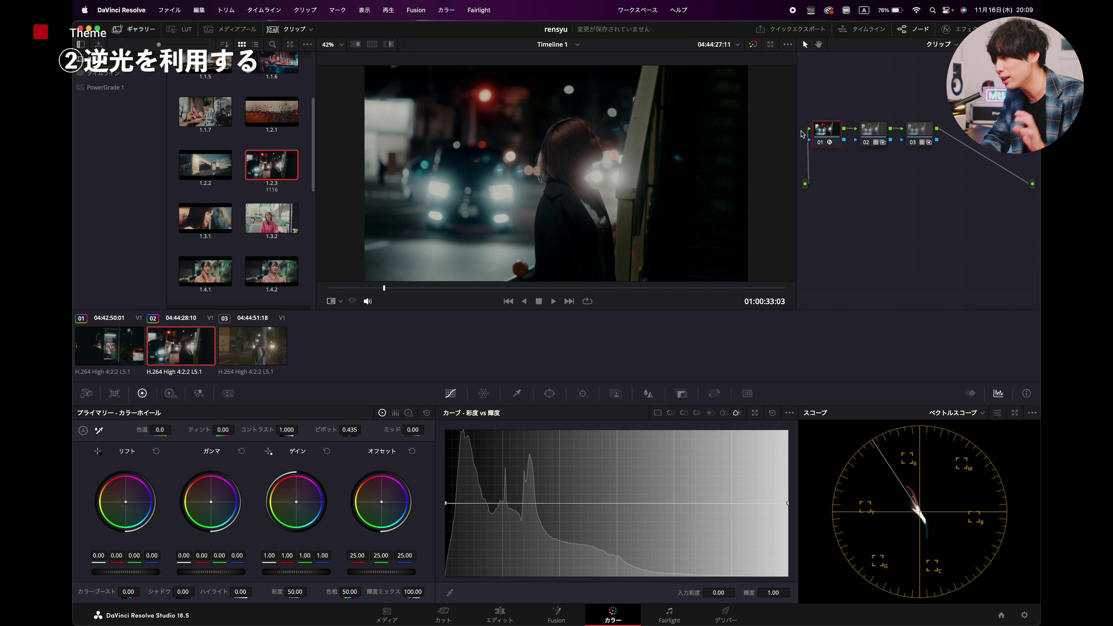
- Add a serial node after node 03 with gain raised to 1.38, and disable that new node
click(919, 128)
key(alt+s)
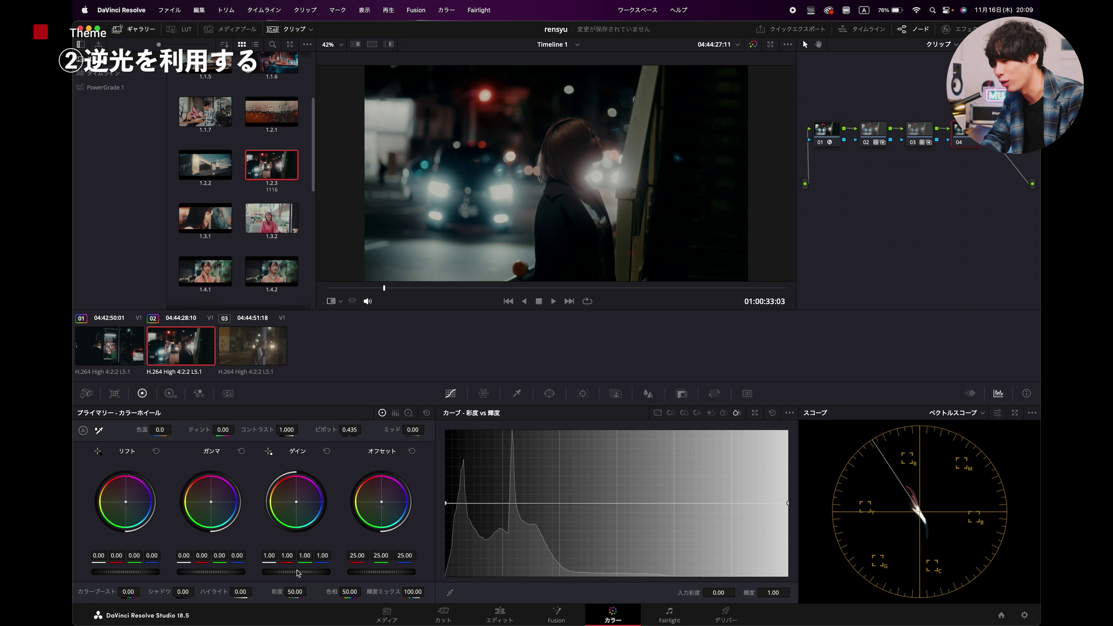
drag(296, 572, 334, 572)
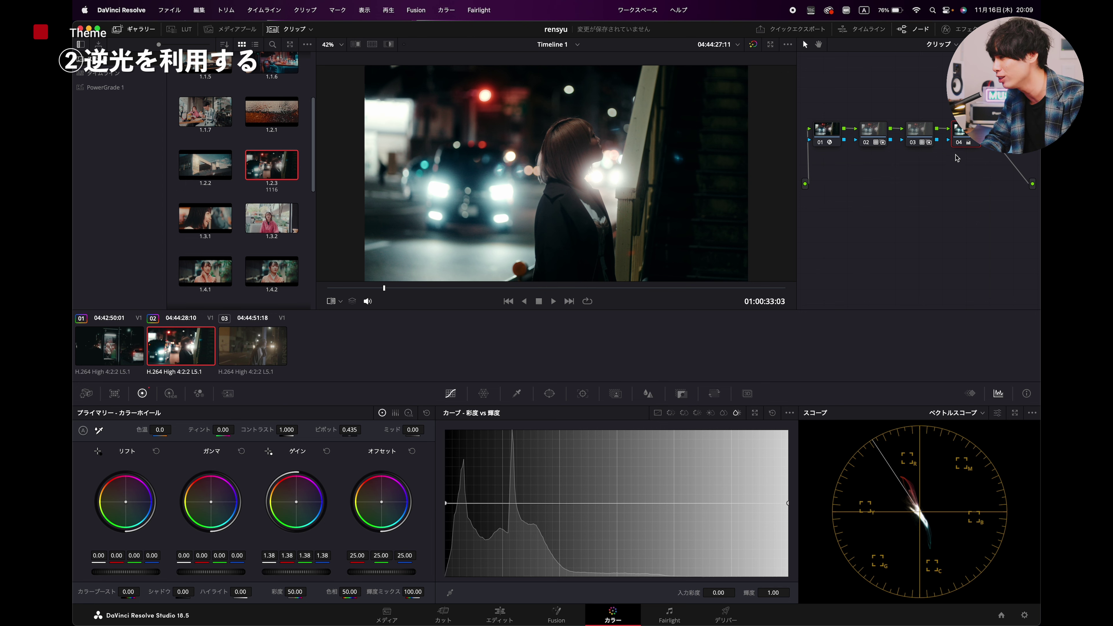
click(958, 143)
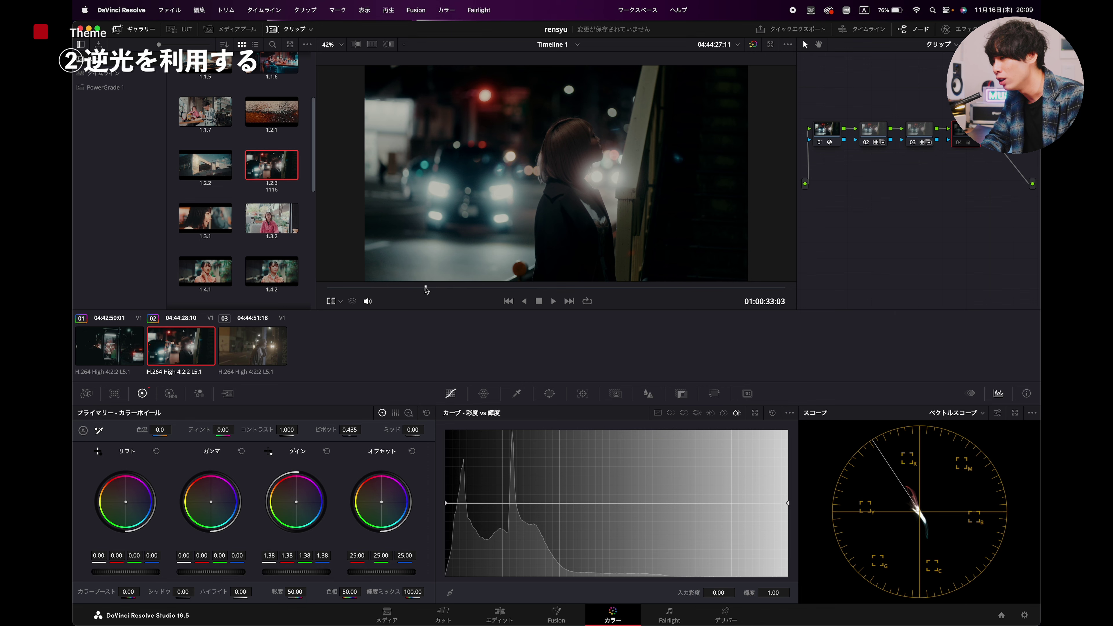
- Examine the backlight on the woman at different moments of clip 02, including a full-screen view
click(415, 288)
key(Left)
key(Left)
key(Left)
key(Left)
key(Left)
key(Left)
key(Left)
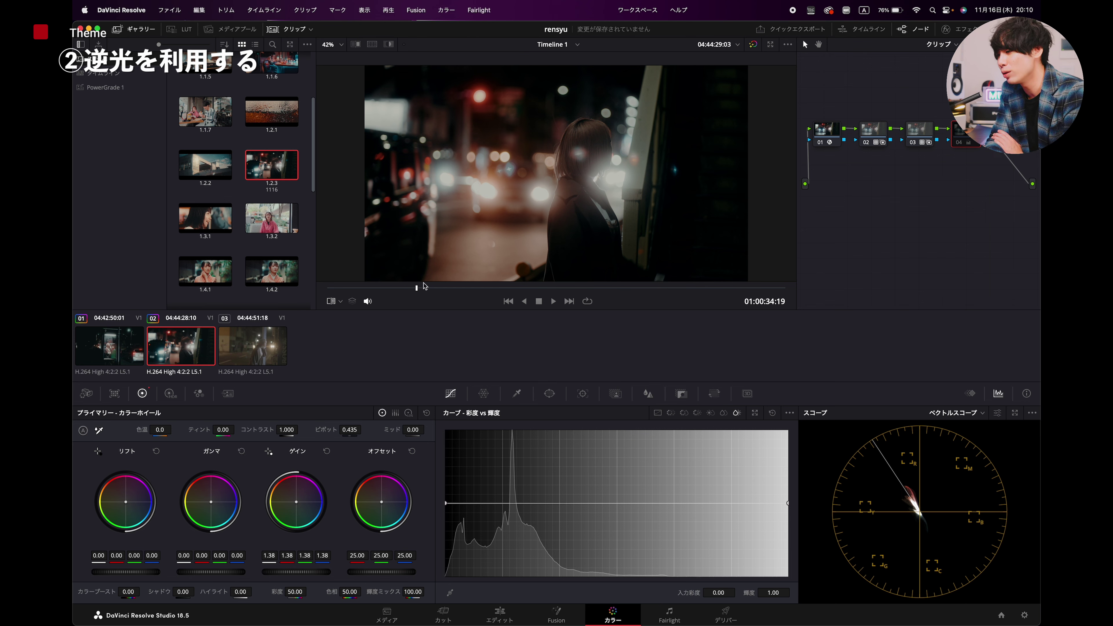
drag(427, 288, 440, 291)
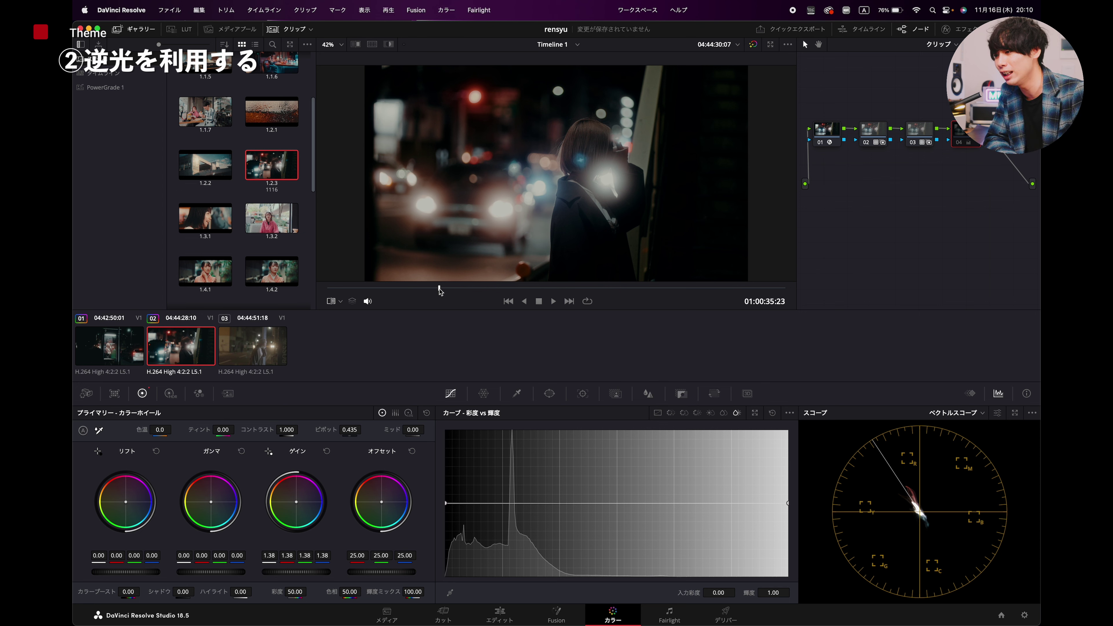
drag(440, 291, 382, 286)
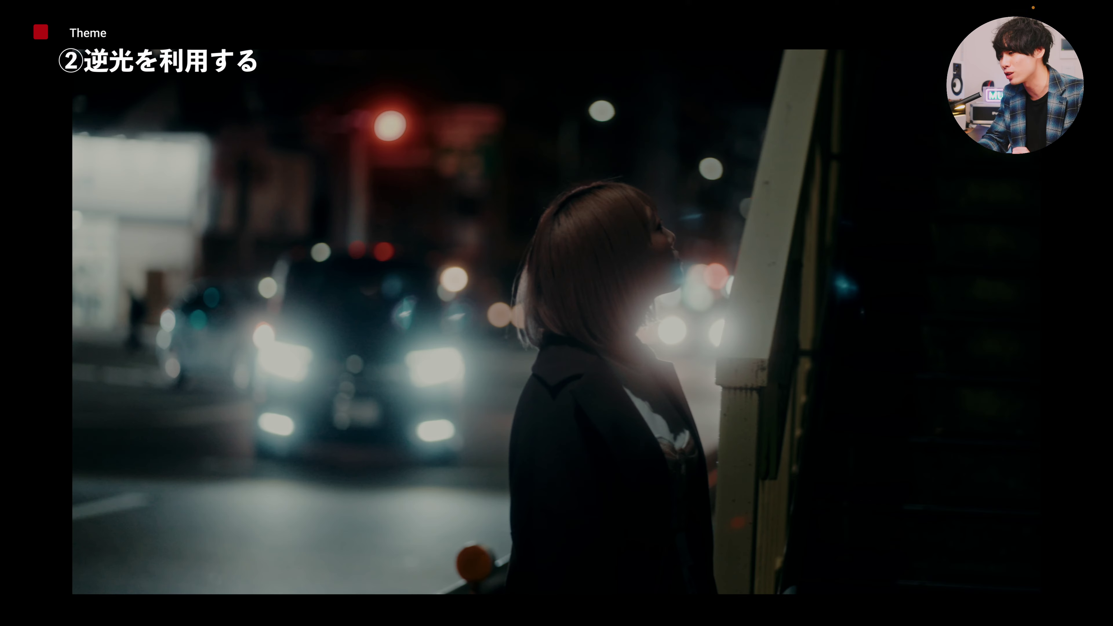
mouse_move(509, 552)
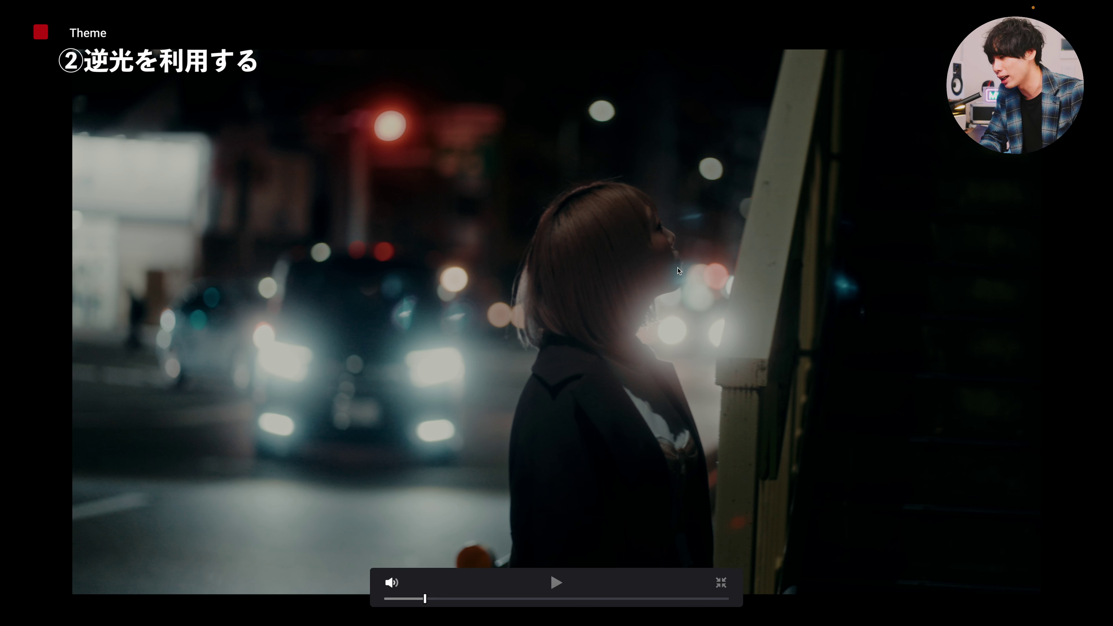
key(super+q)
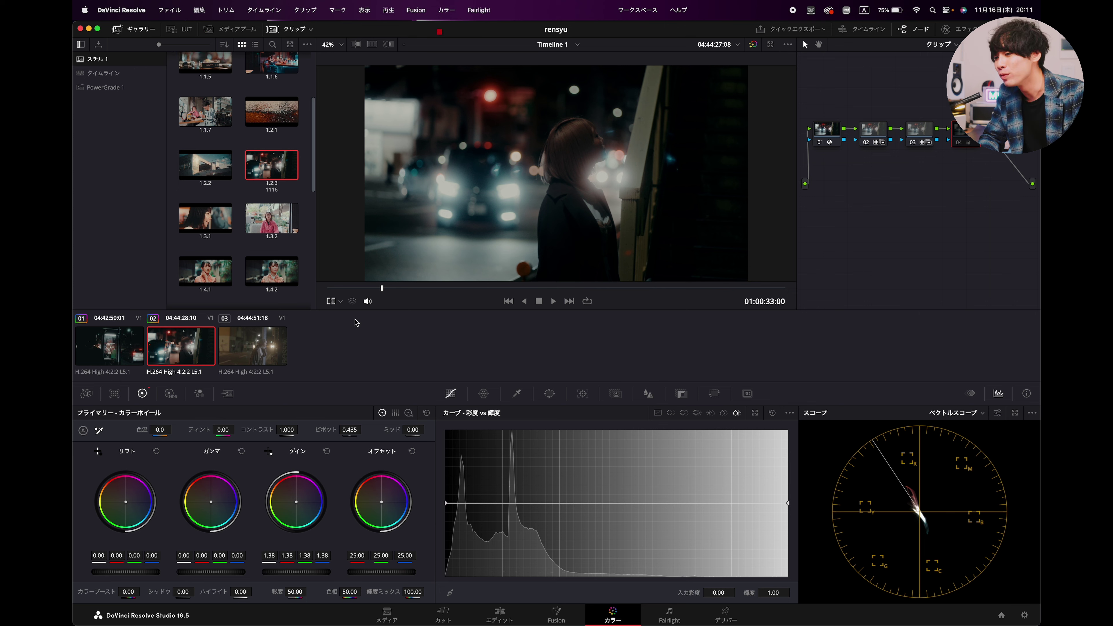
- Apply the grade from gallery still 1.2.3 to clip 03, at the frame with the car headlights behind the woman
click(250, 357)
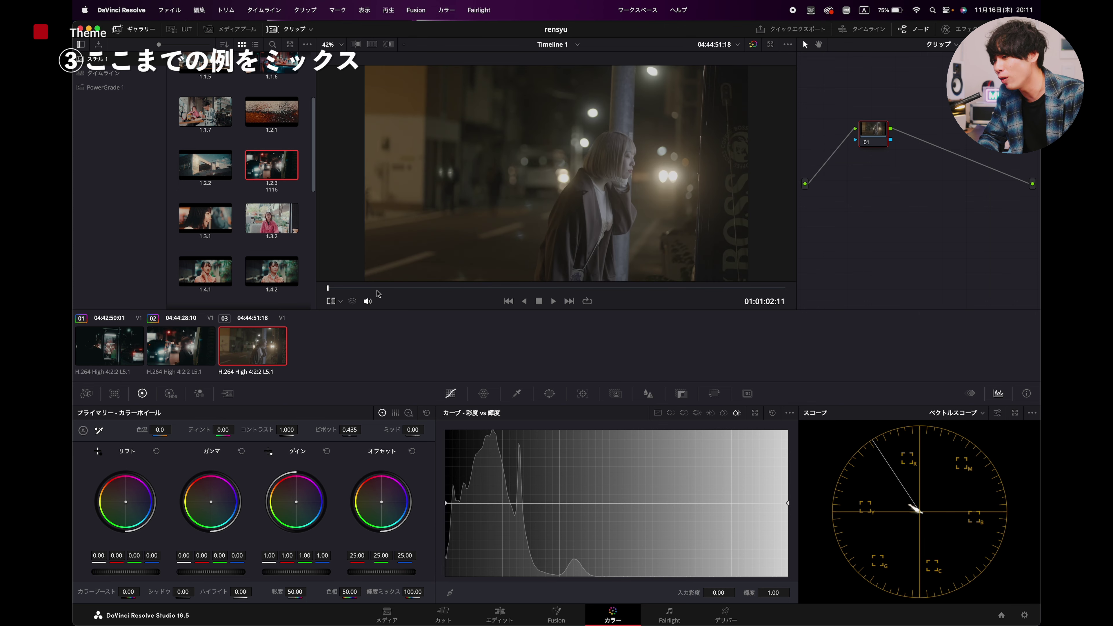
click(354, 288)
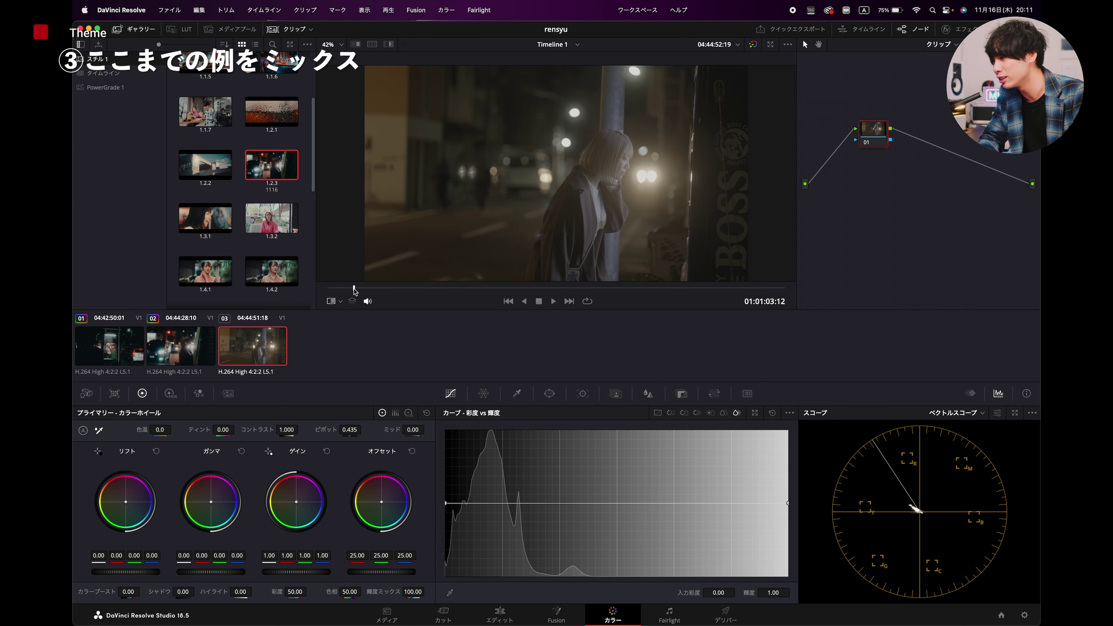
click(413, 288)
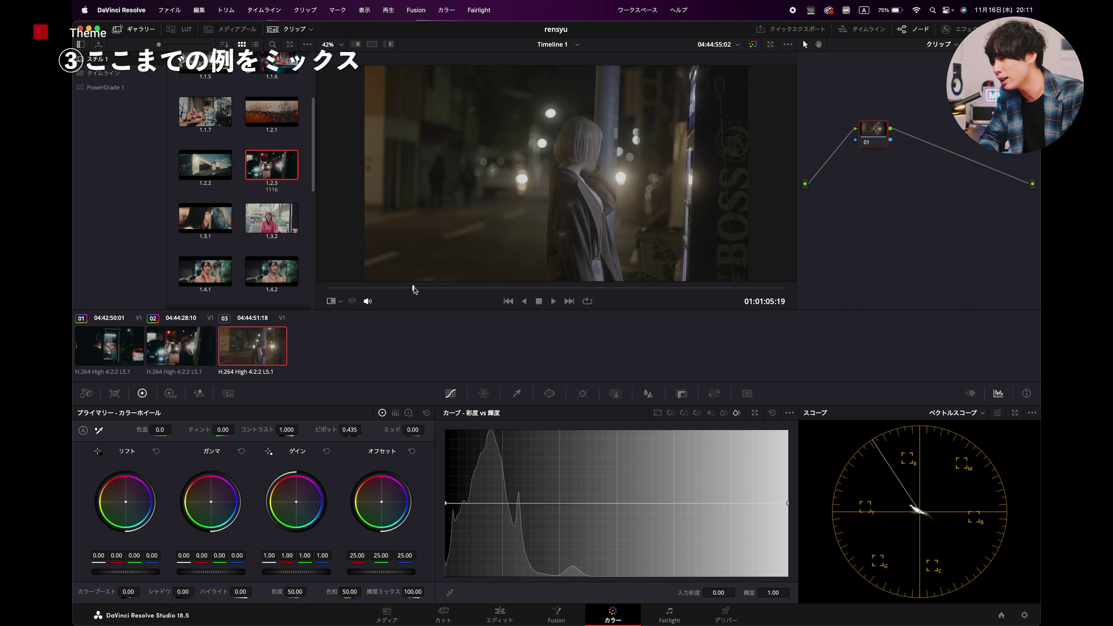
drag(413, 290, 728, 309)
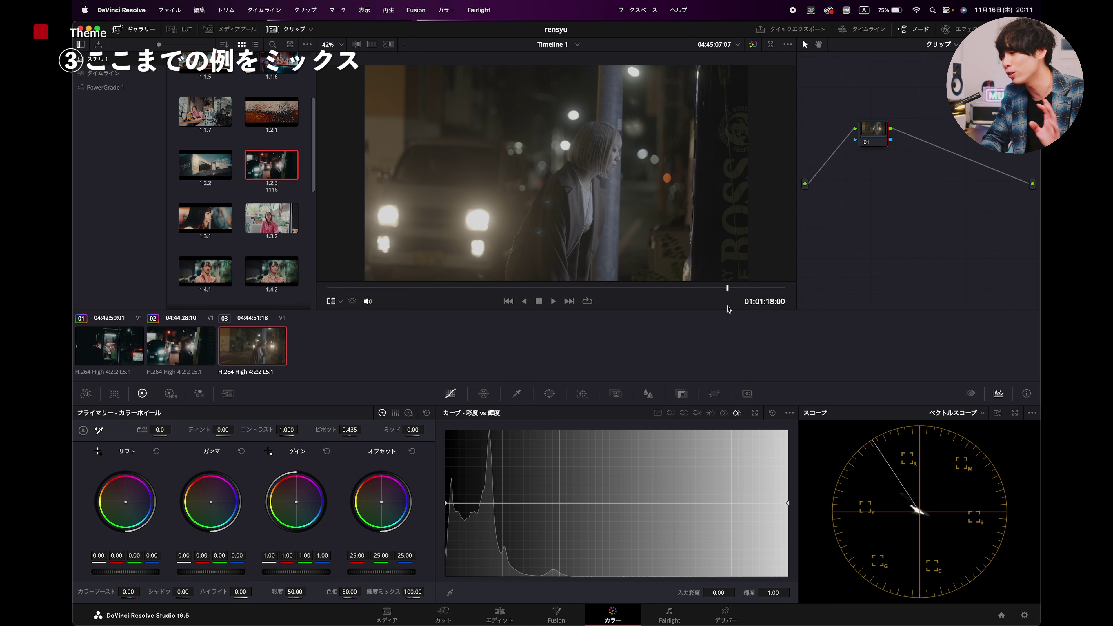
drag(269, 165, 840, 132)
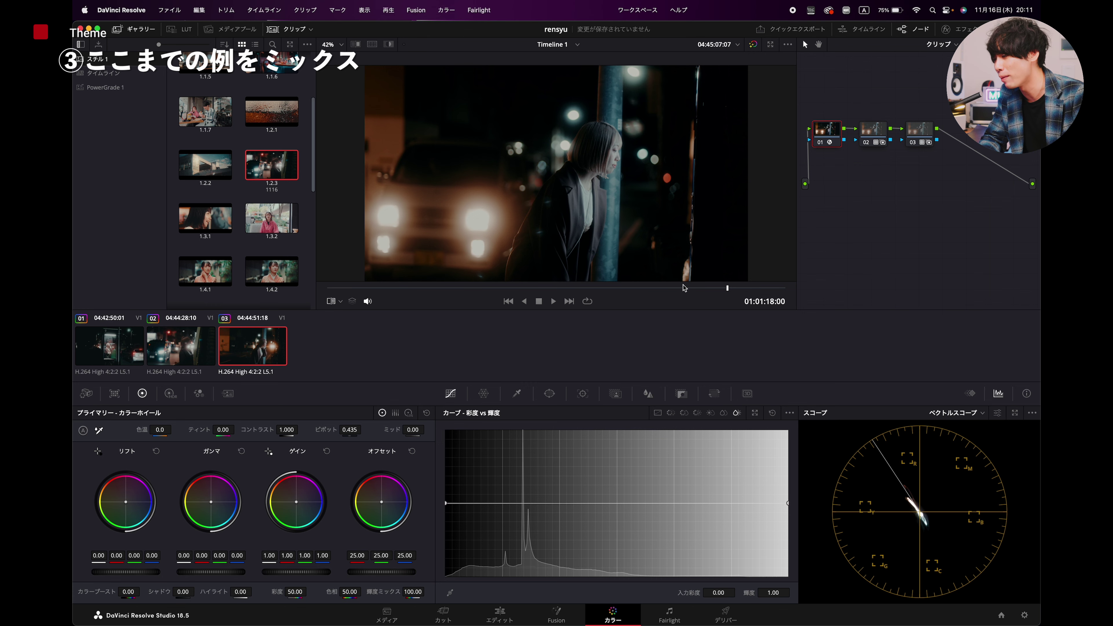
- Examine the graded clip 03 full screen and compare moments with and without the approaching car's headlights
key(super+f)
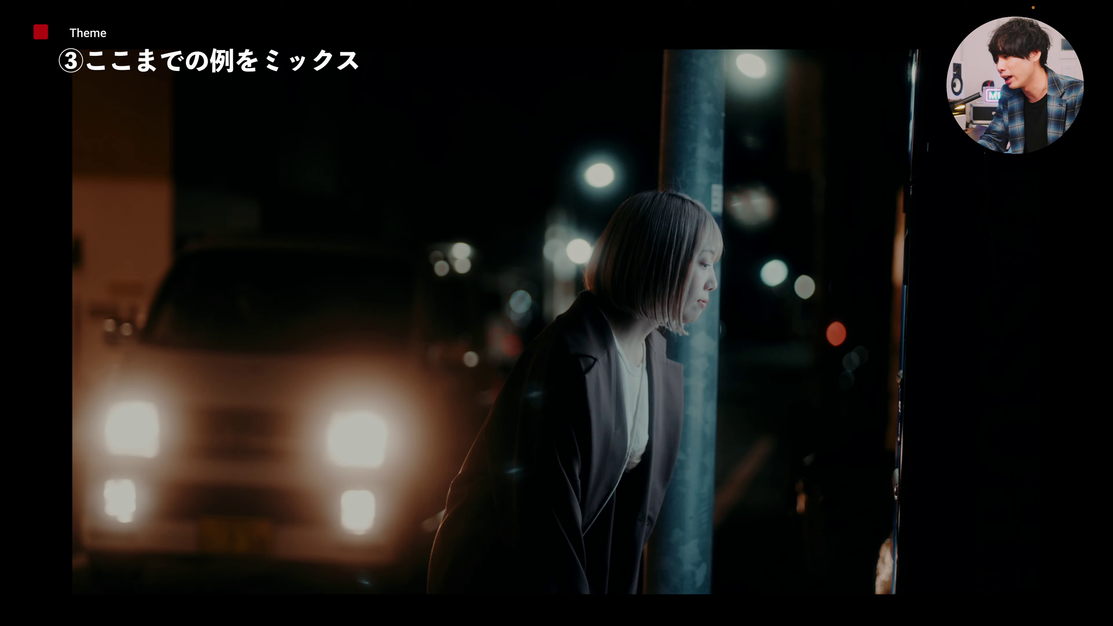
key(super+f)
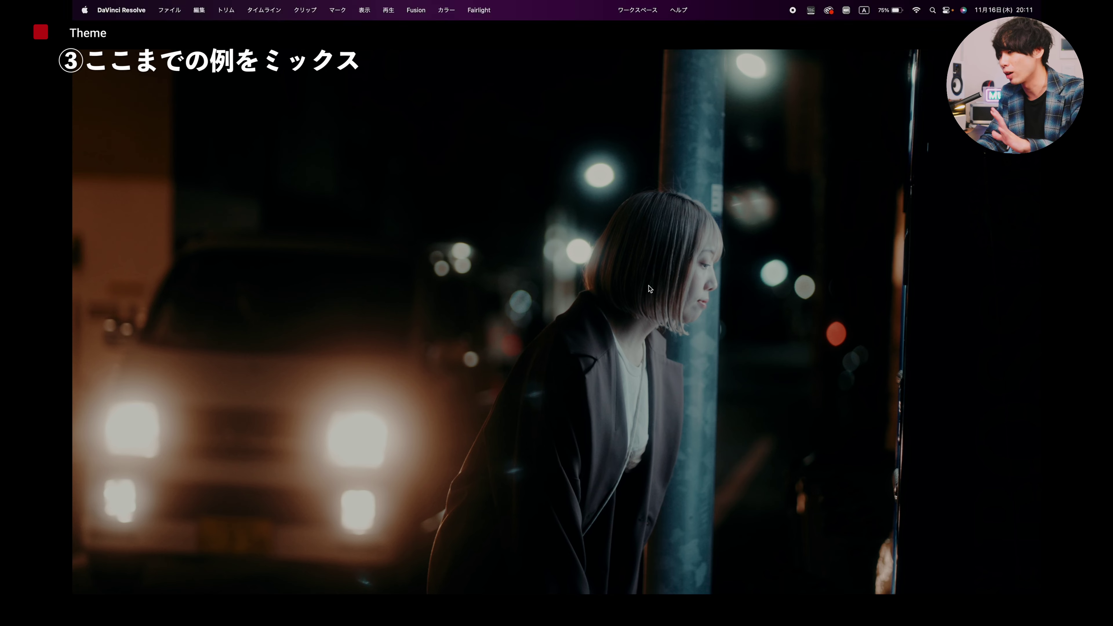
click(499, 285)
drag(499, 284, 524, 327)
click(466, 293)
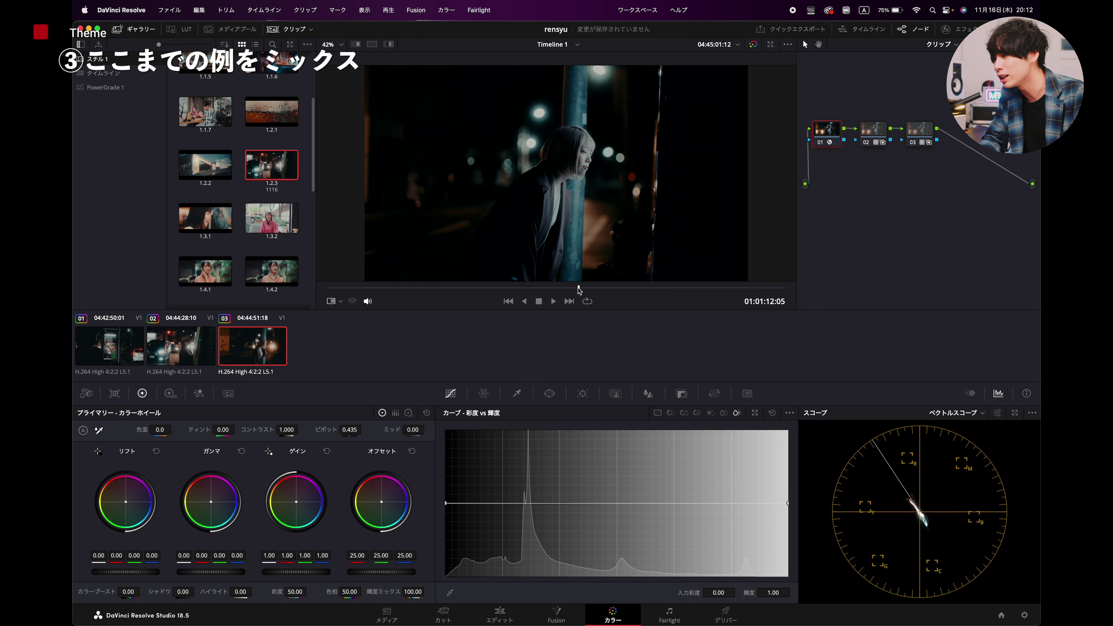
click(632, 287)
drag(633, 291, 647, 296)
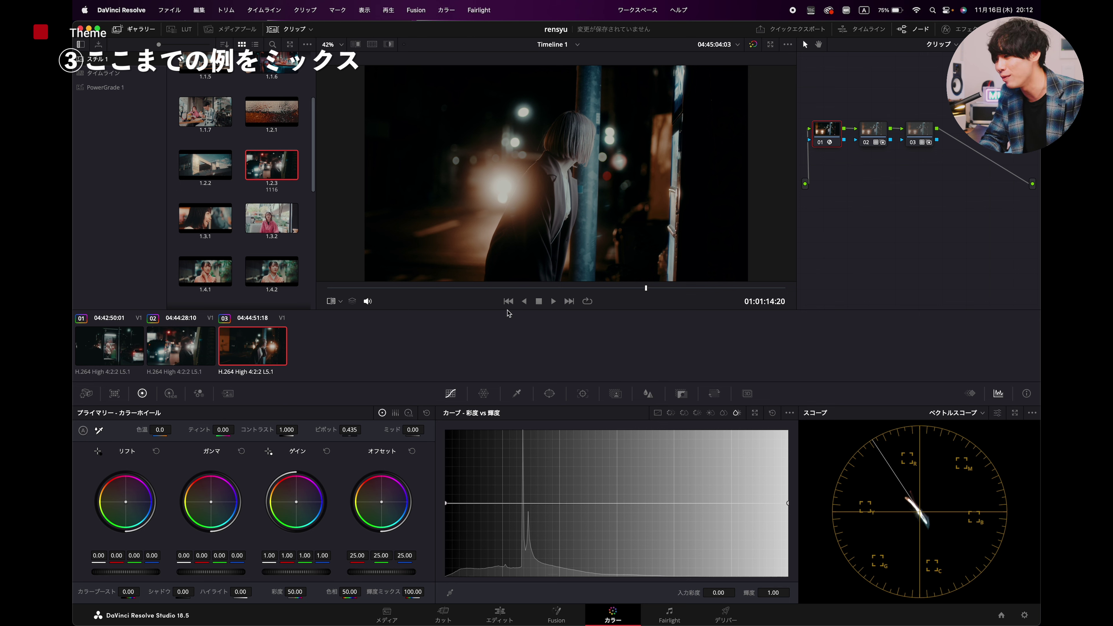
drag(643, 288, 715, 323)
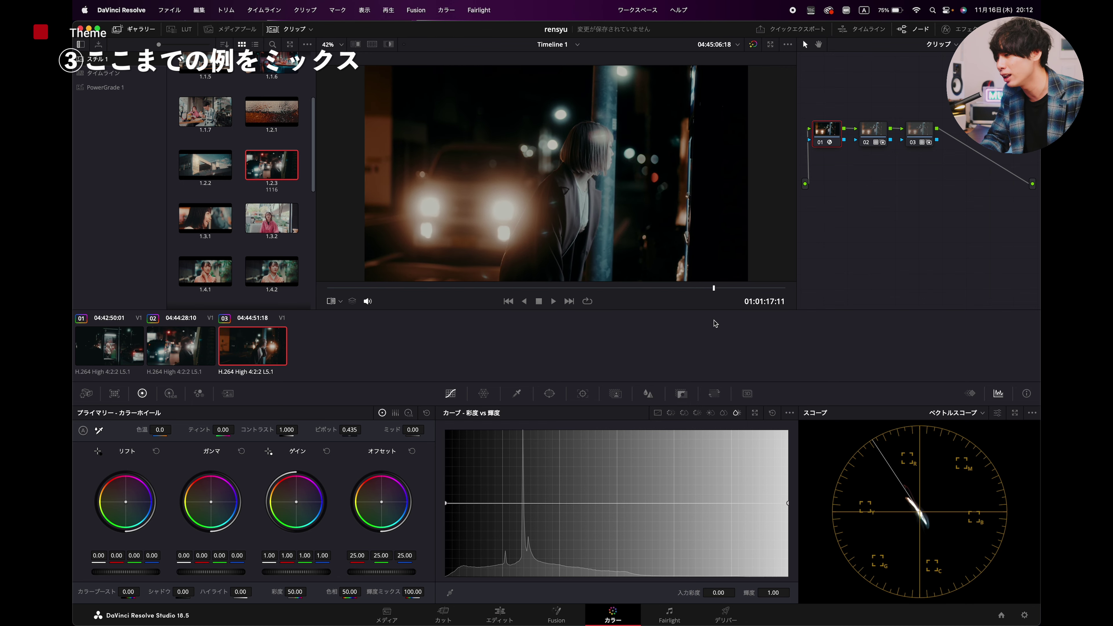